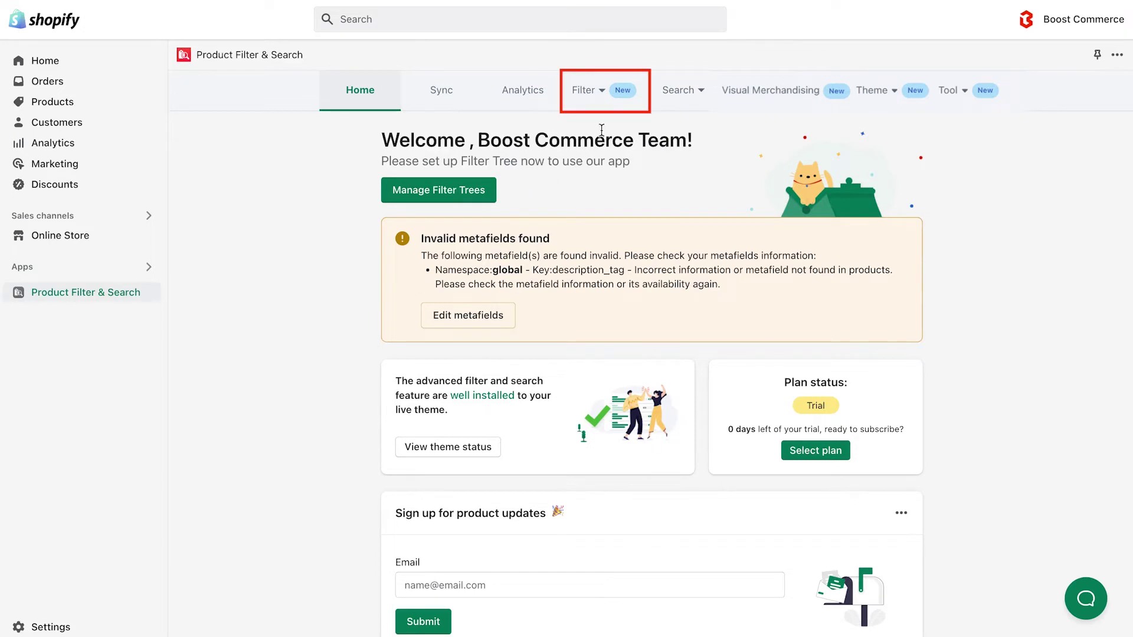
Step: On Custom range sliders, start a new slider and review the Product attributes list
left_click(614, 94)
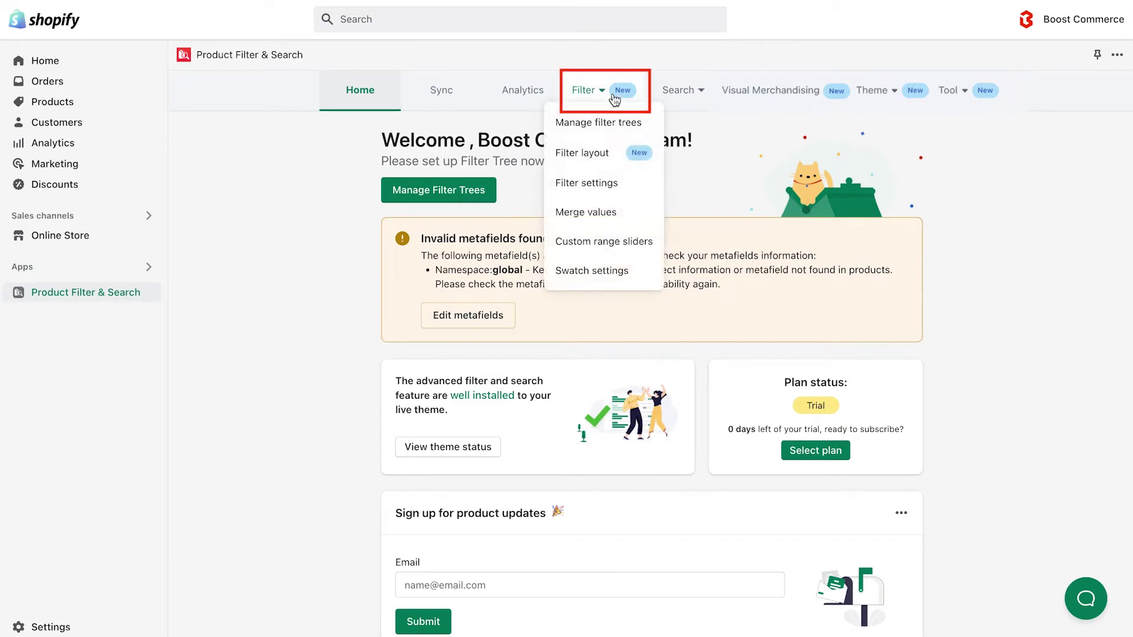
left_click(648, 247)
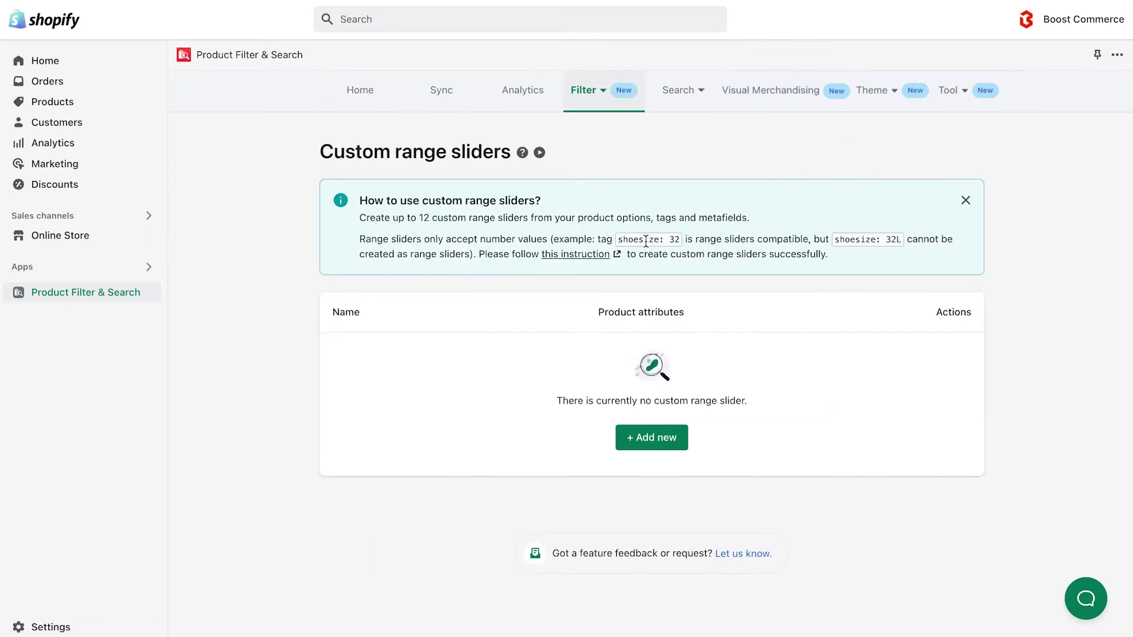
left_click(657, 442)
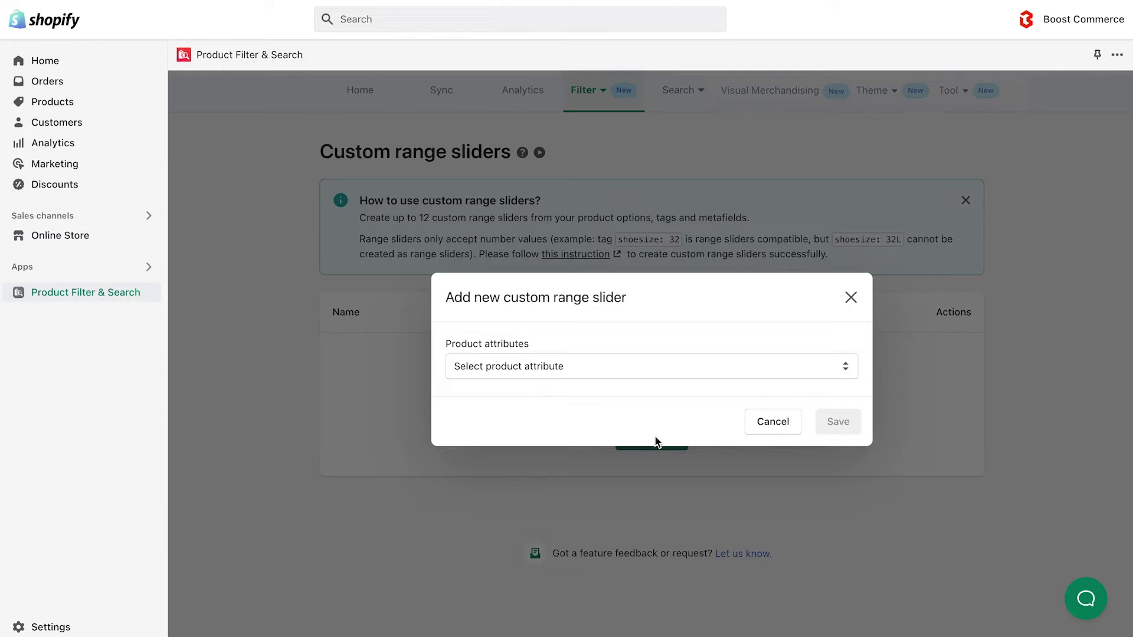
left_click(845, 368)
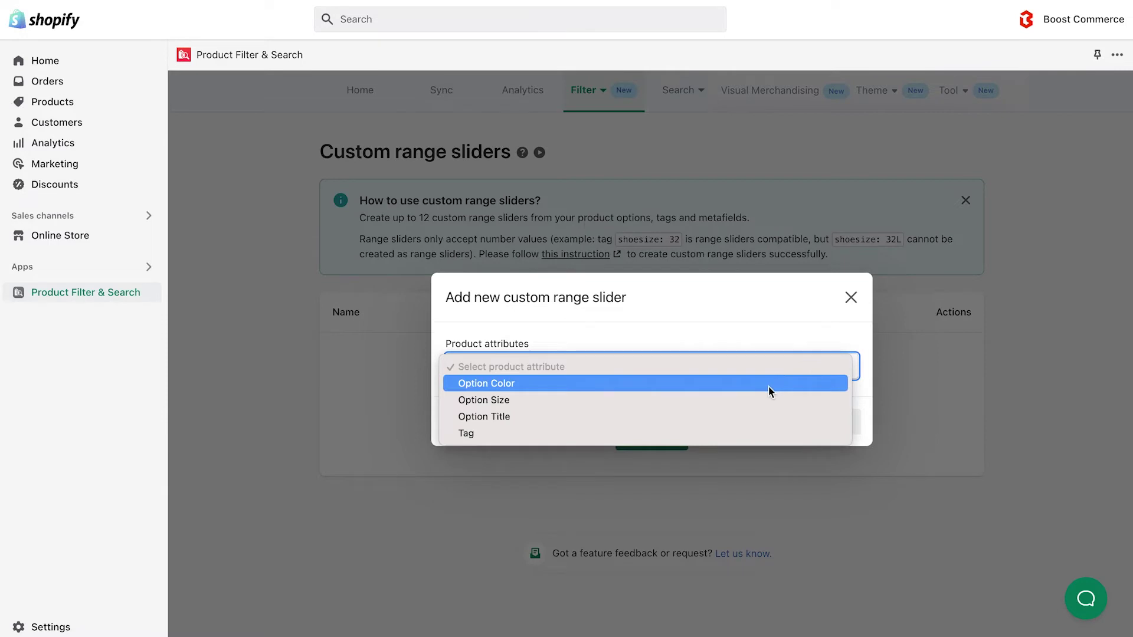
Step: Base the slider on Tag with manual option values using the prefix 'height'
left_click(776, 432)
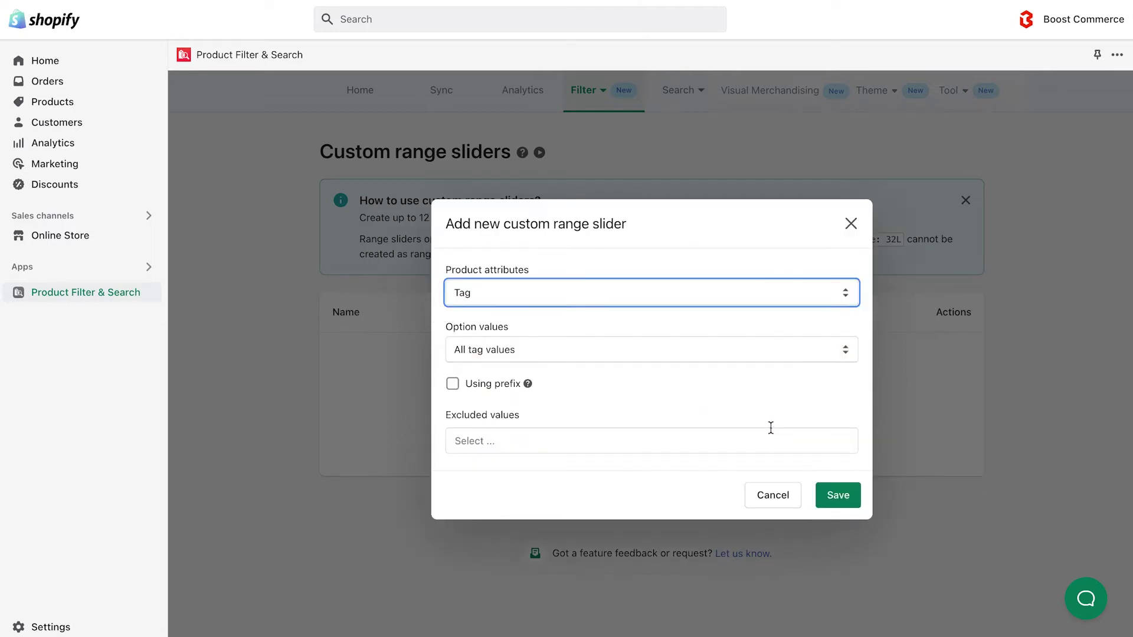
left_click(842, 357)
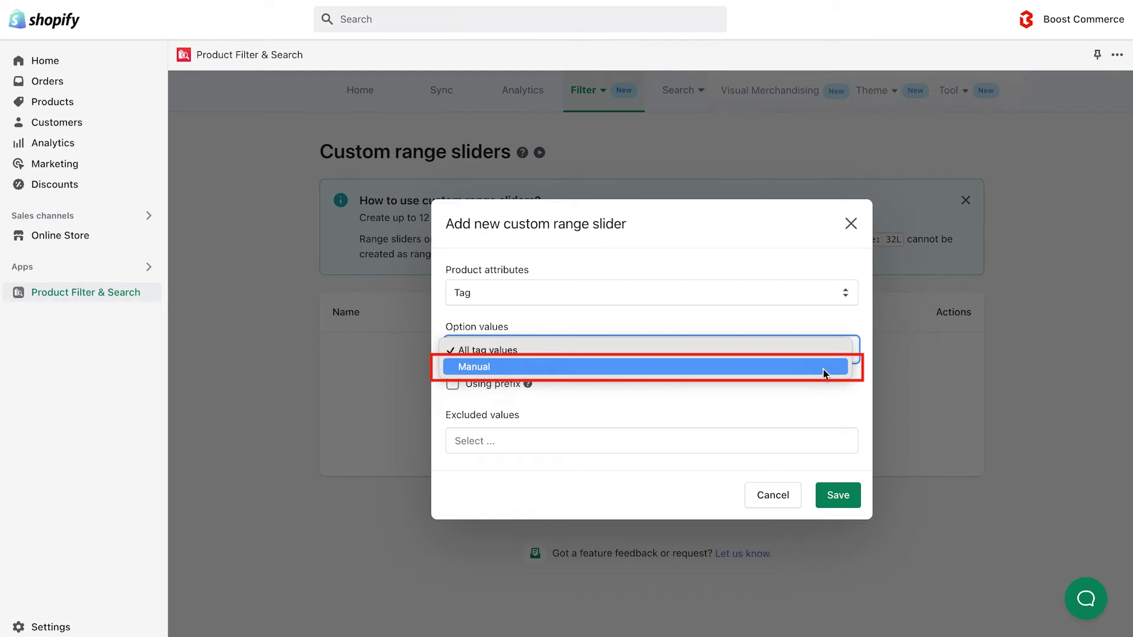
left_click(823, 366)
left_click(453, 384)
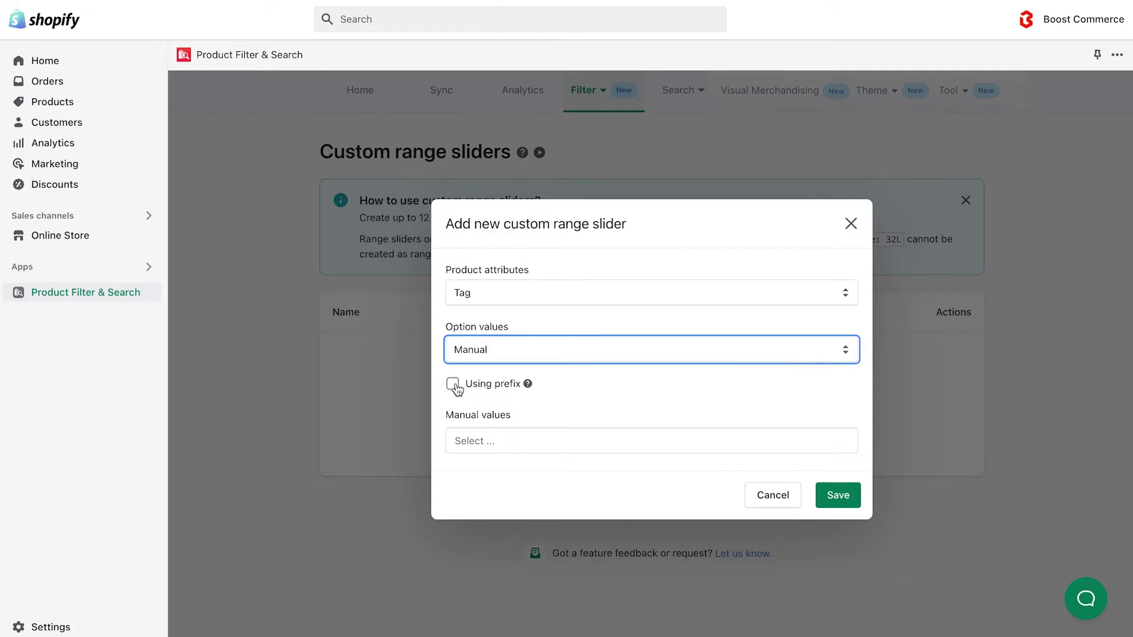
left_click(511, 407)
type("height")
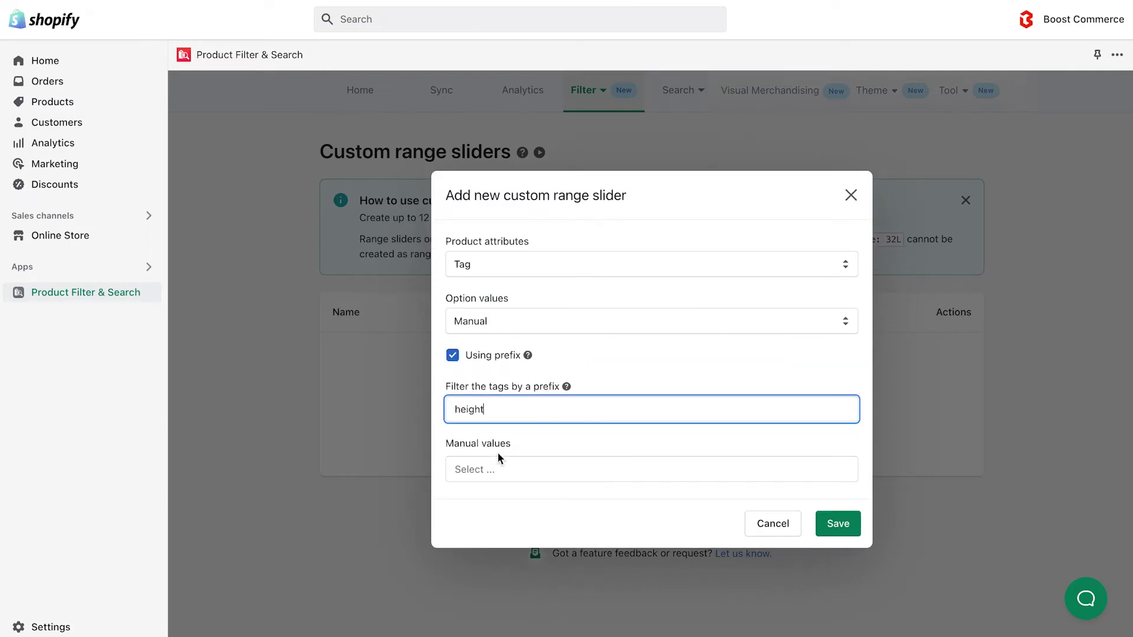
left_click(508, 464)
Step: Include the height:5, height:10, height:20 and height:25 tags and save the slider
left_click(498, 356)
left_click(503, 380)
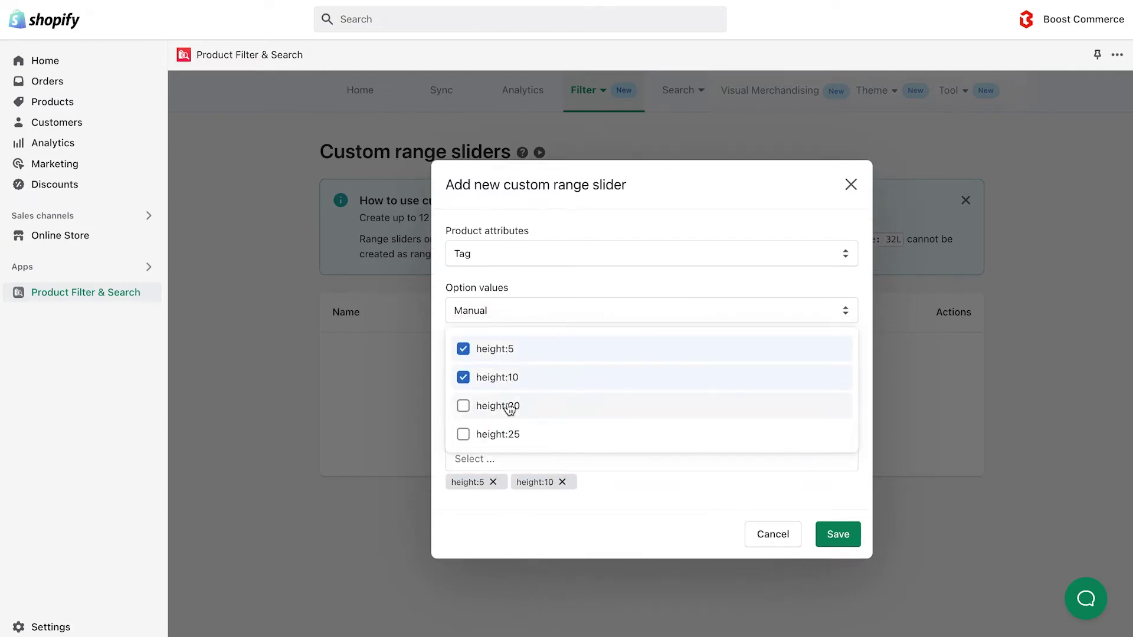
left_click(505, 406)
left_click(508, 435)
left_click(845, 537)
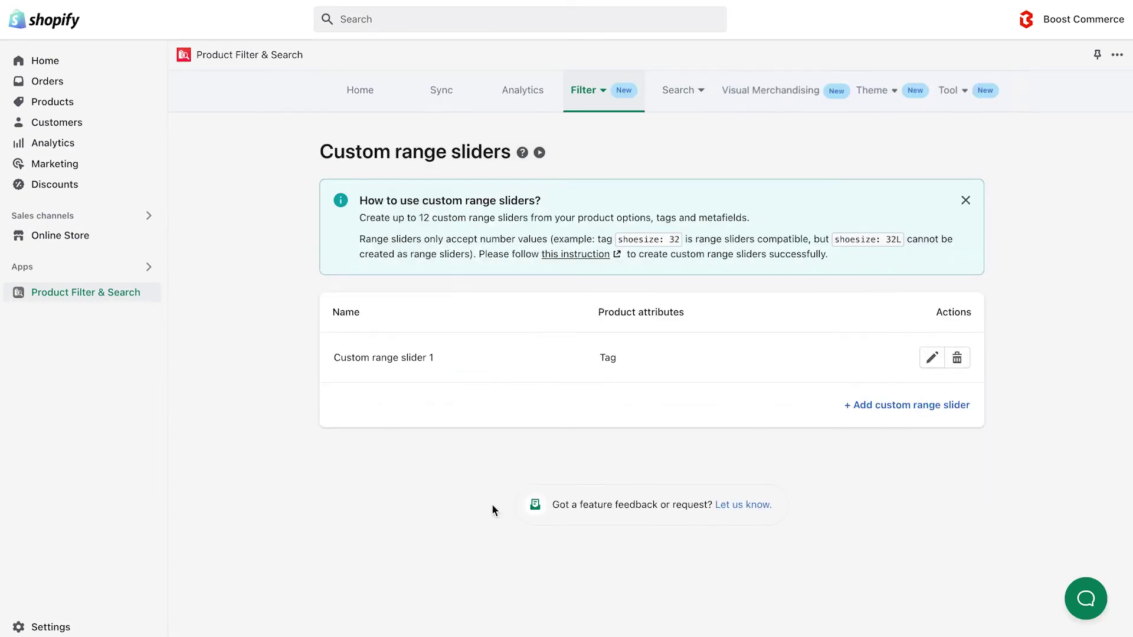
Step: Go to Manage filter trees and start a new custom filter tree
left_click(609, 96)
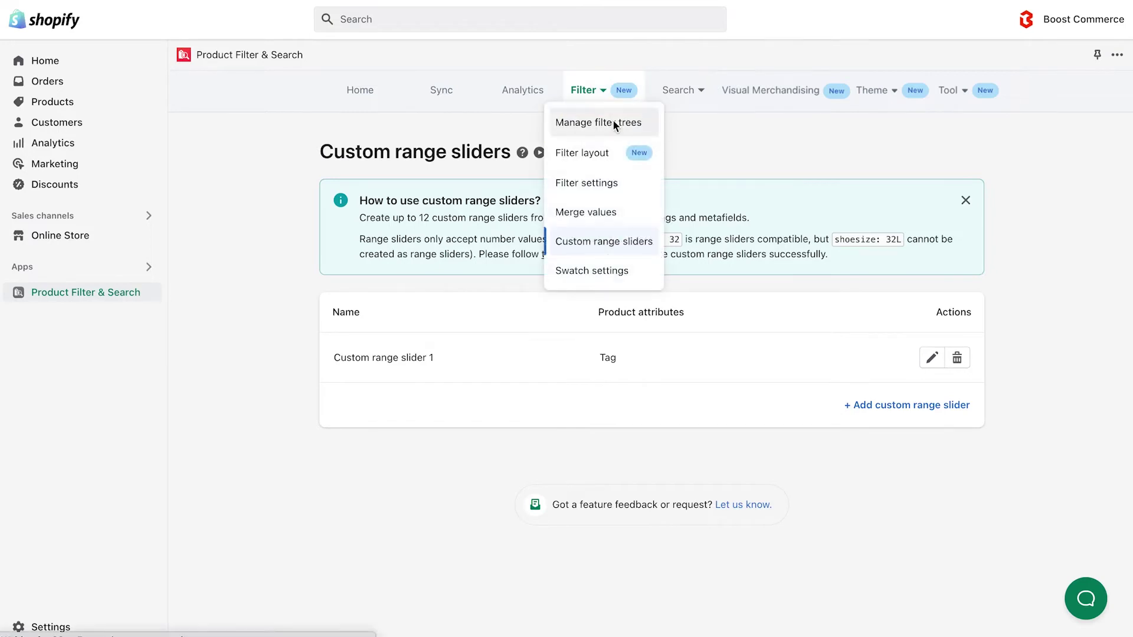
left_click(613, 121)
scroll(695, 488, "down", 2)
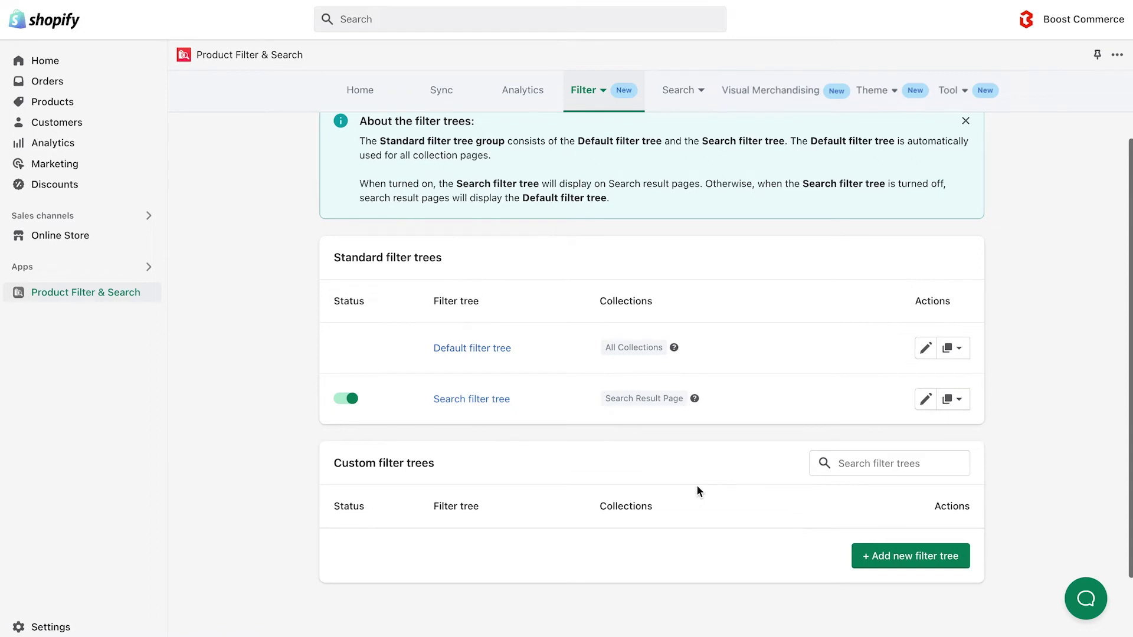
left_click(891, 561)
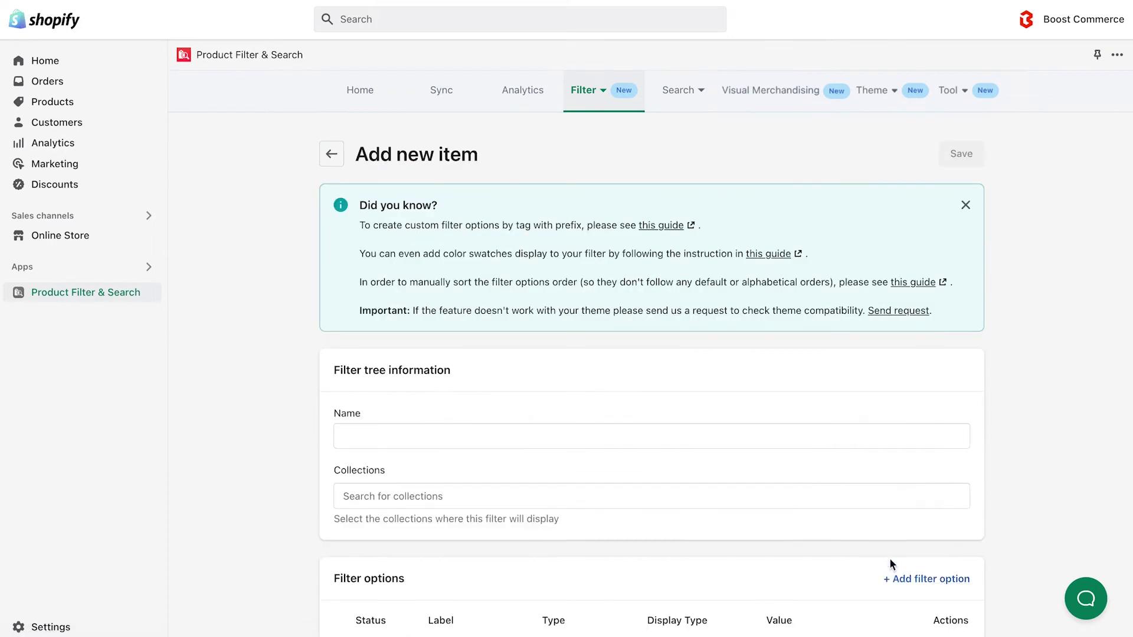
scroll(774, 407, "down", 3)
Step: Name the tree 'Height' and assign it to the Shoes and Sandals collections
left_click(599, 278)
type("Height")
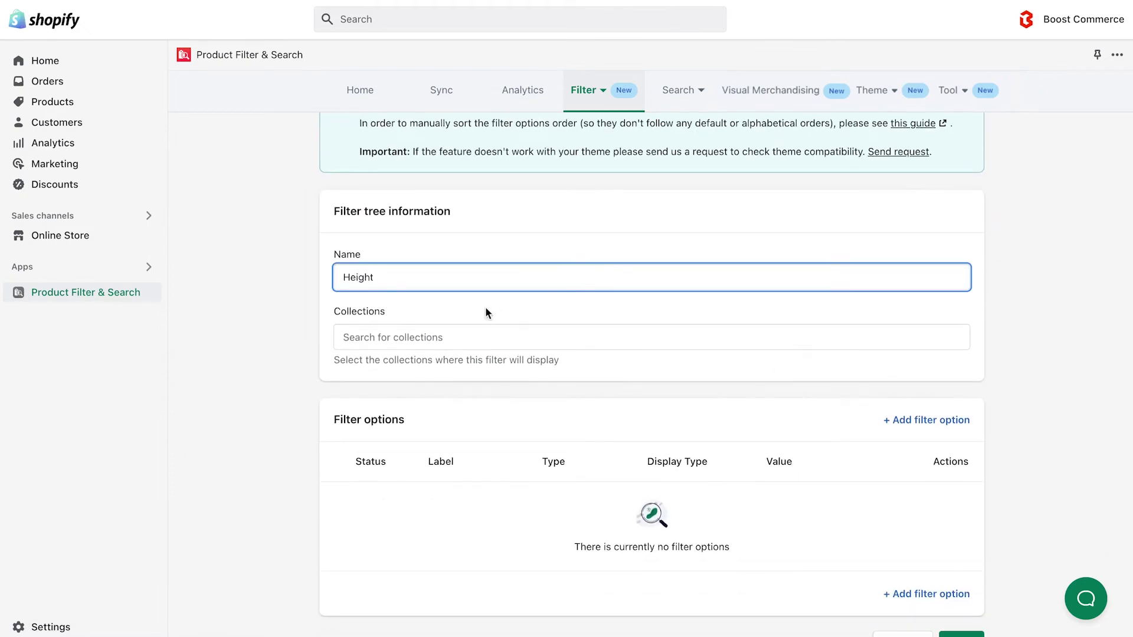
left_click(455, 337)
left_click(375, 192)
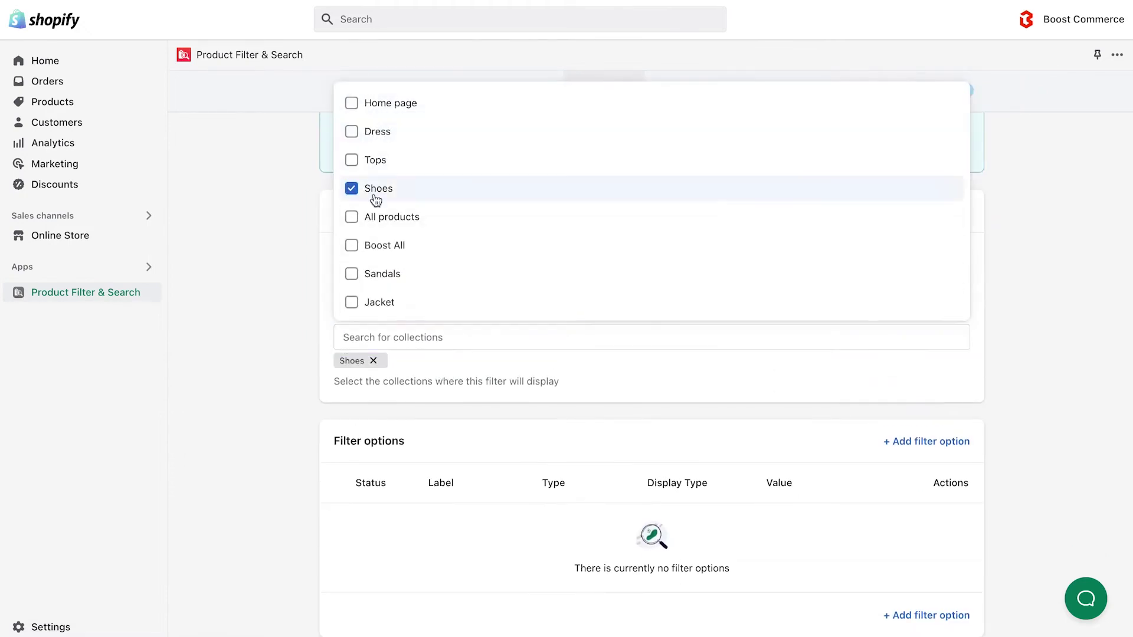
left_click(376, 275)
left_click(281, 442)
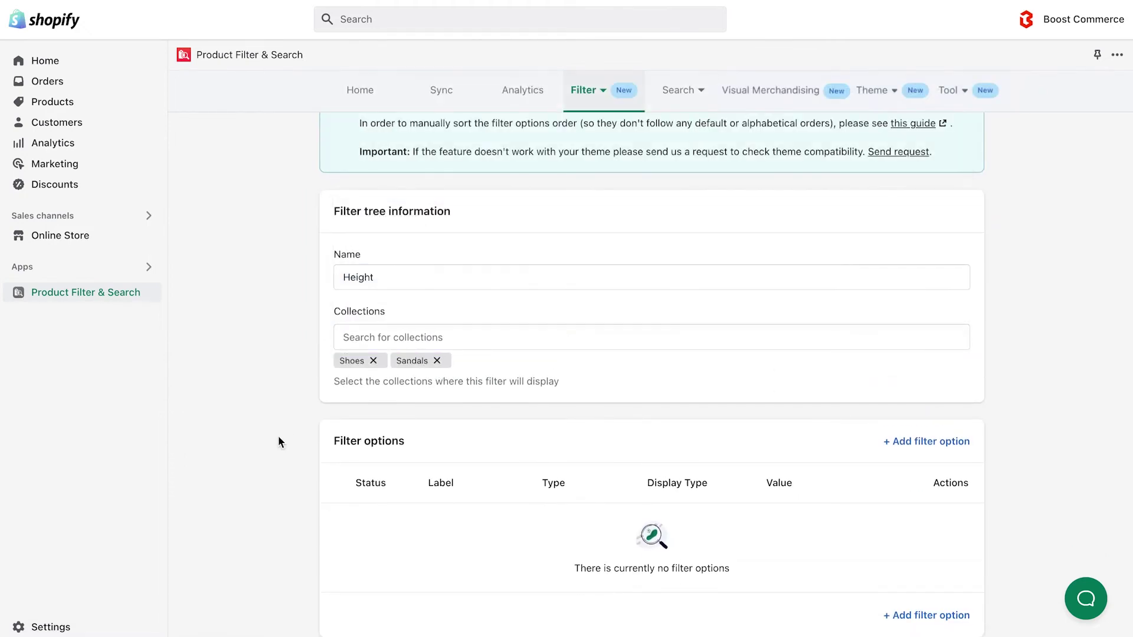
Step: Add a filter option of type Custom Range Slider 1 and select its default label
left_click(926, 449)
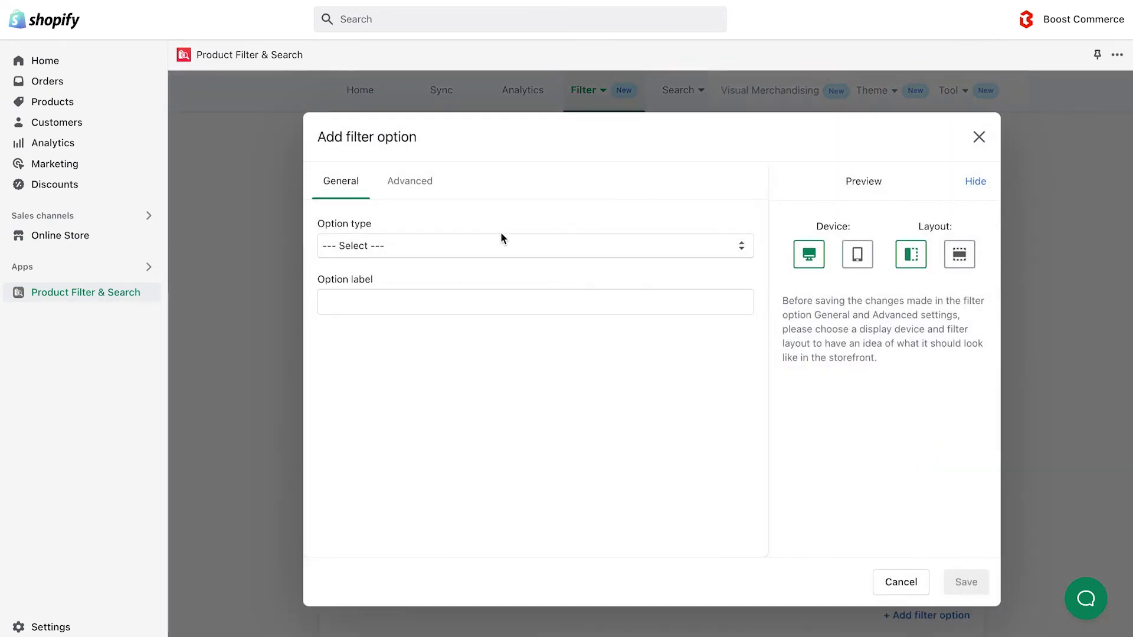
left_click(535, 249)
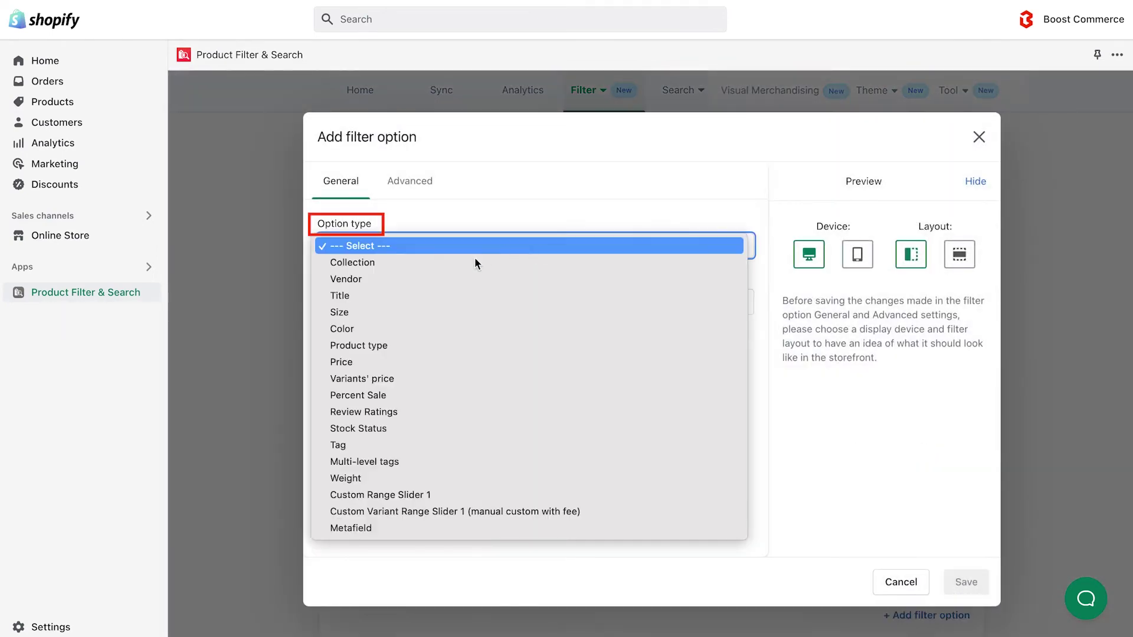
left_click(454, 491)
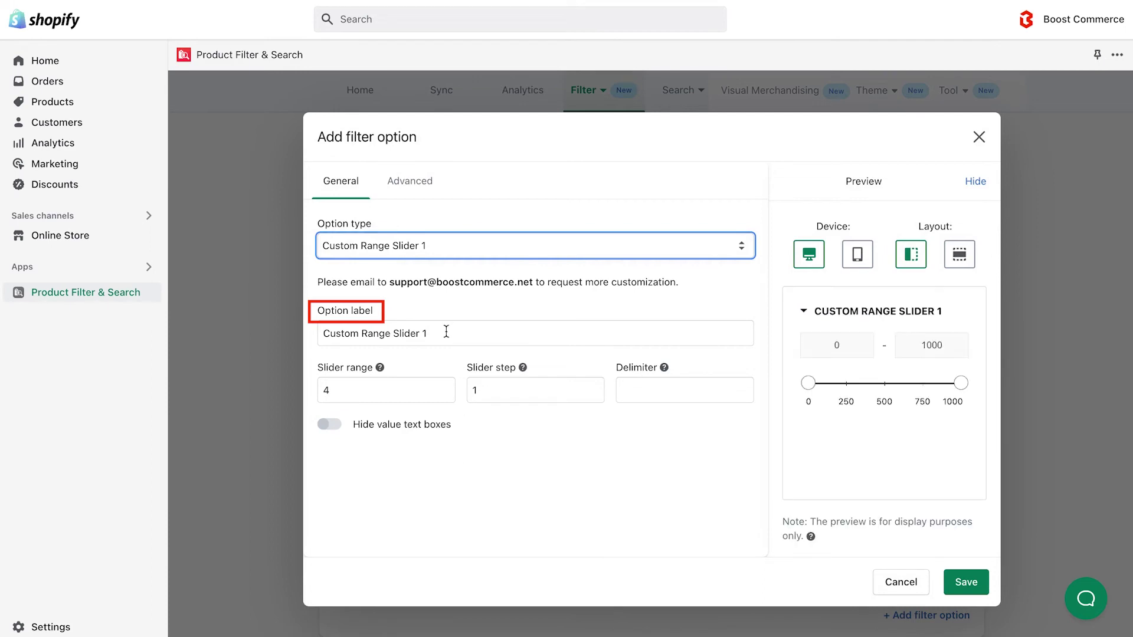
triple_click(445, 331)
Step: Label the option 'Height' with slider range 5, step 5 and no thousand separator
type("H")
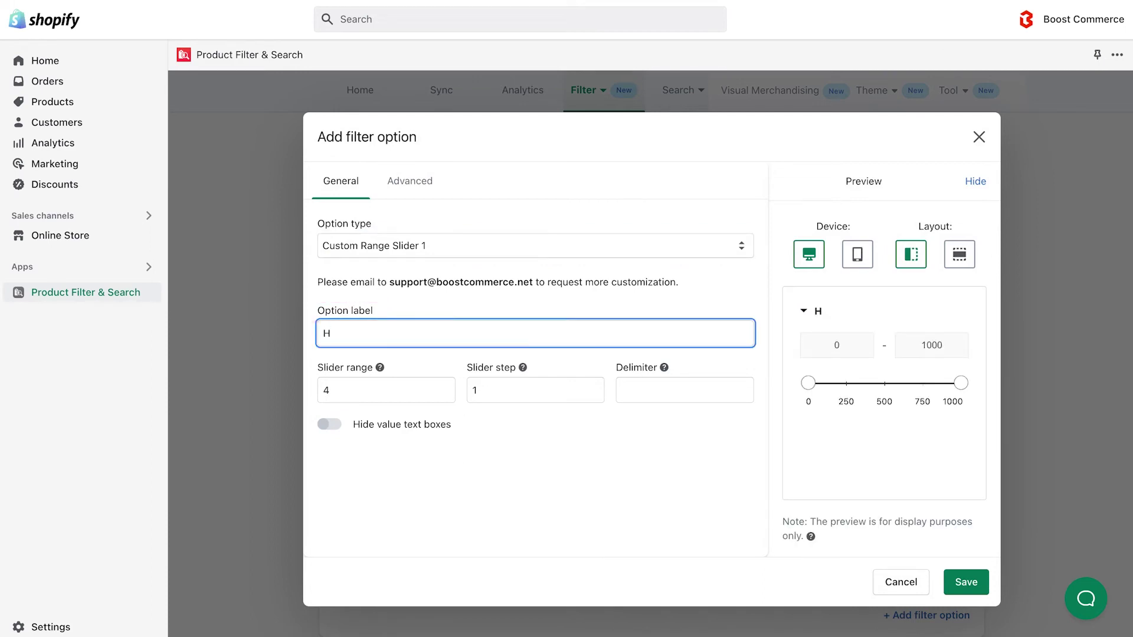
type("eight")
left_click(344, 393)
key("BackSpace")
type("5")
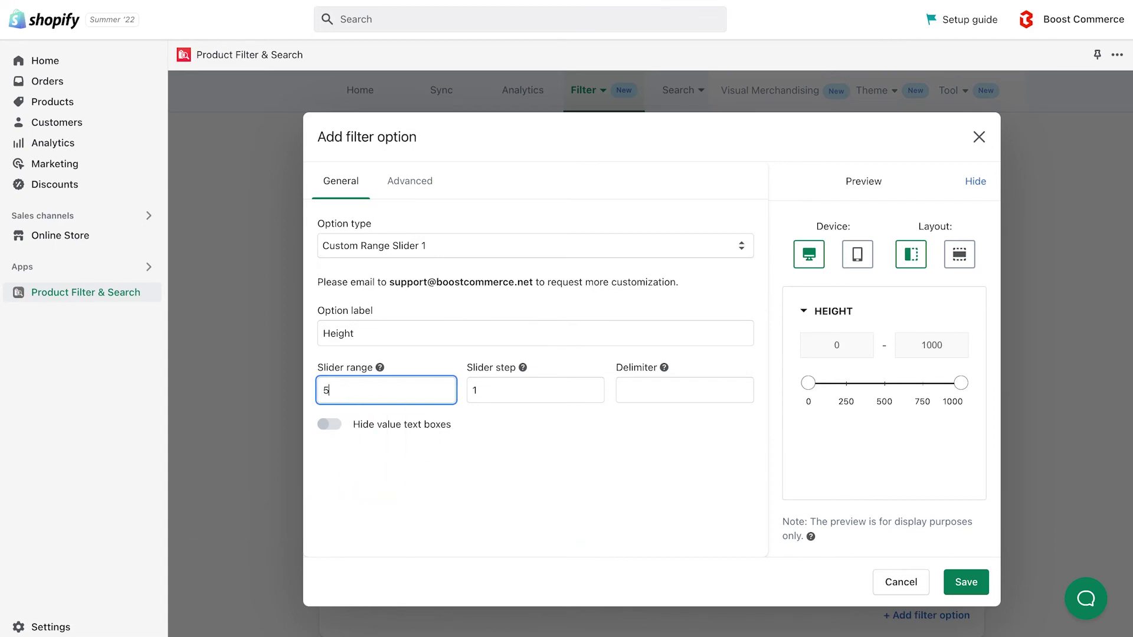
left_click(517, 395)
key("BackSpace")
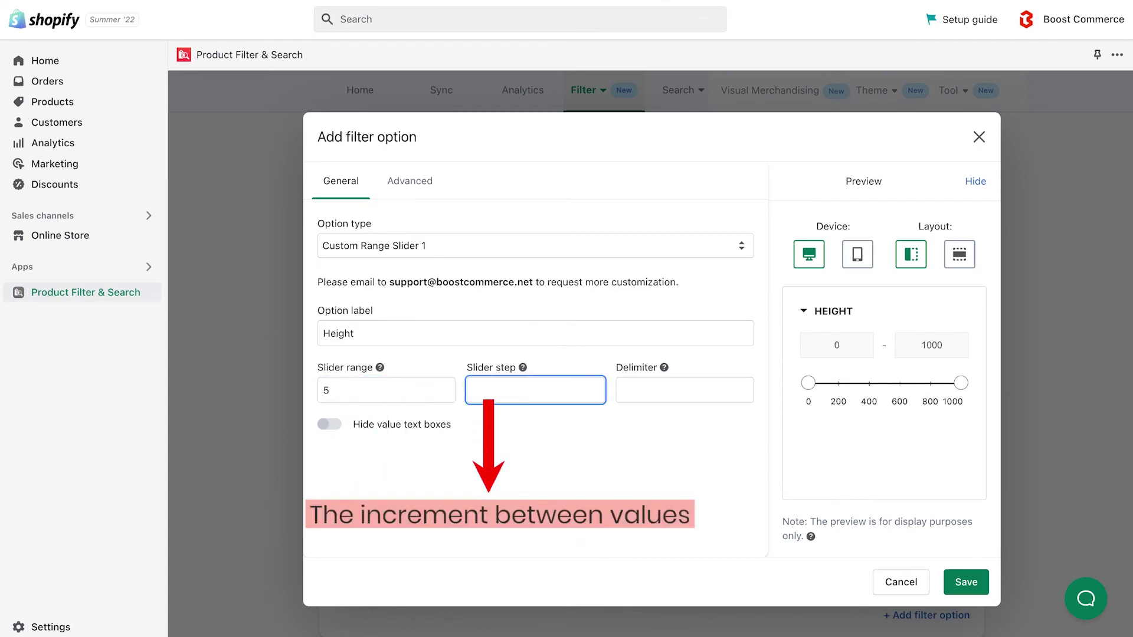
type("5")
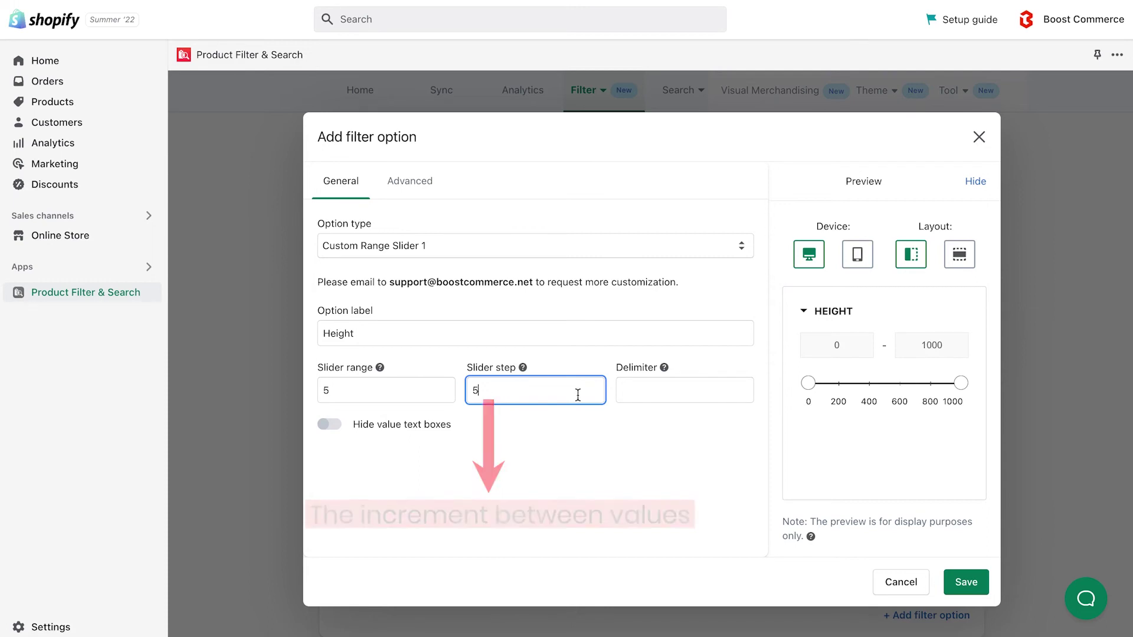
left_click(680, 394)
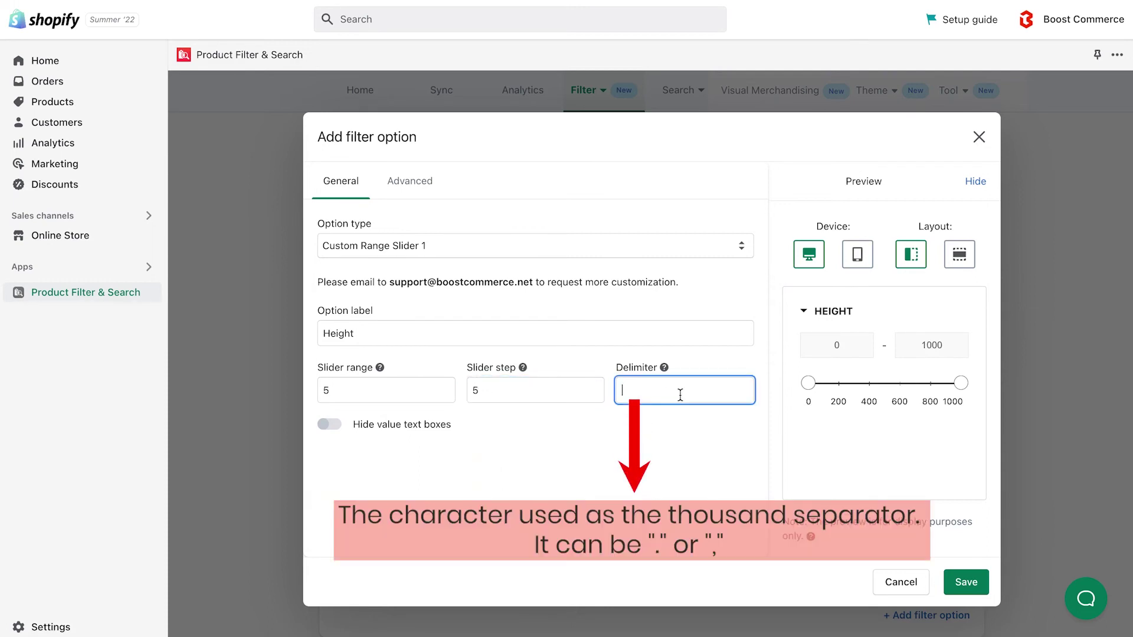
left_click(684, 421)
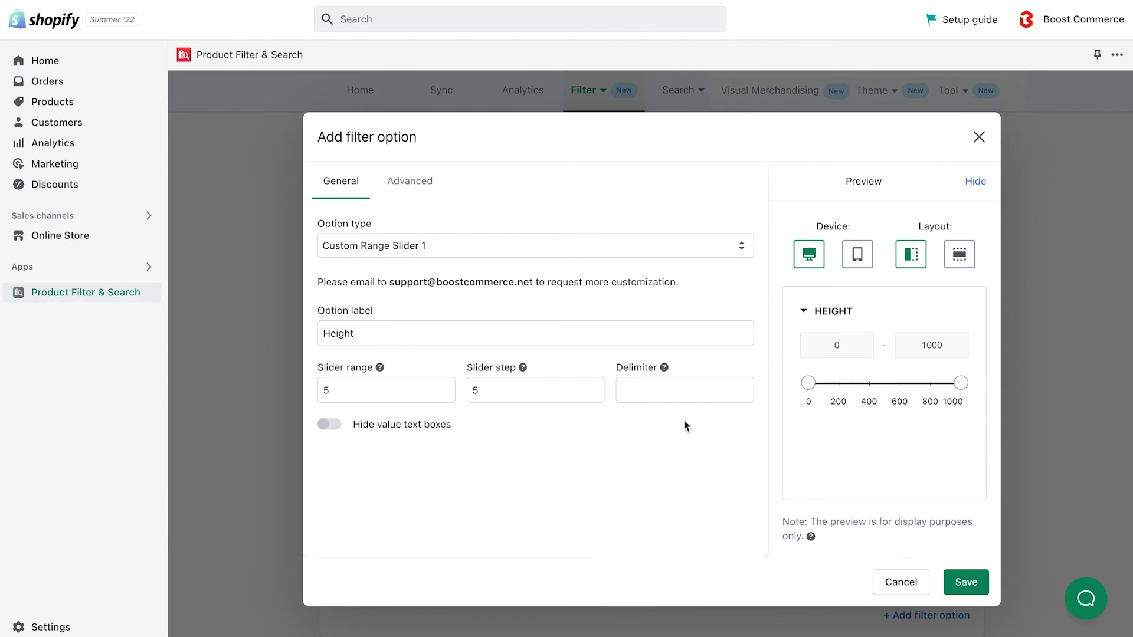
Step: Enable tooltip, uppercase values and PC search box, then save the option and tree
left_click(413, 181)
left_click(324, 224)
left_click(325, 313)
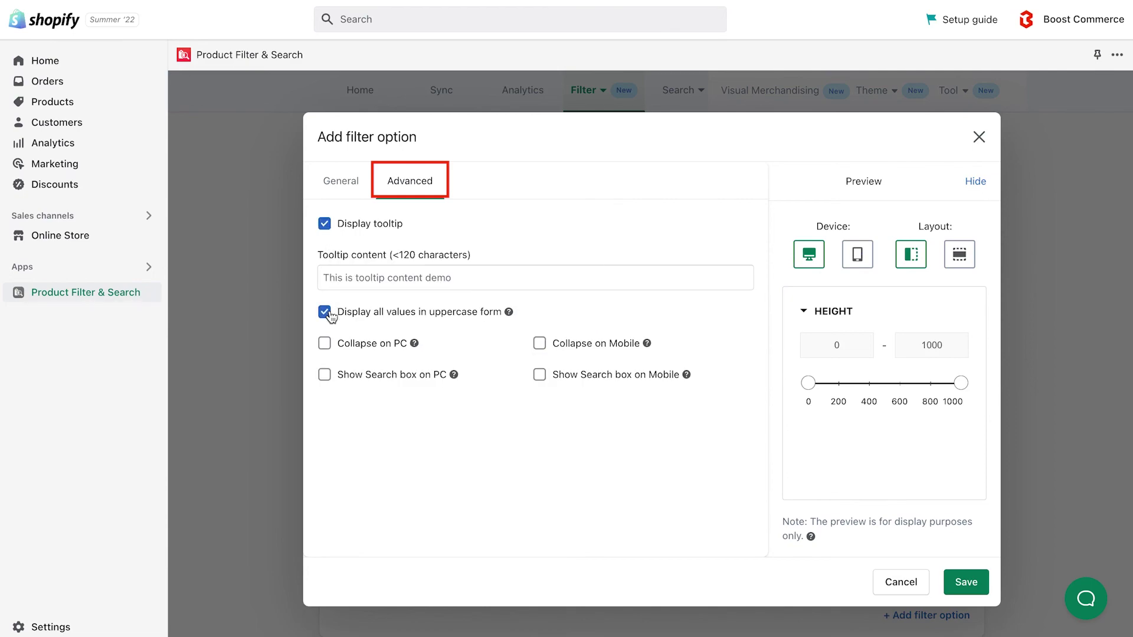
left_click(327, 377)
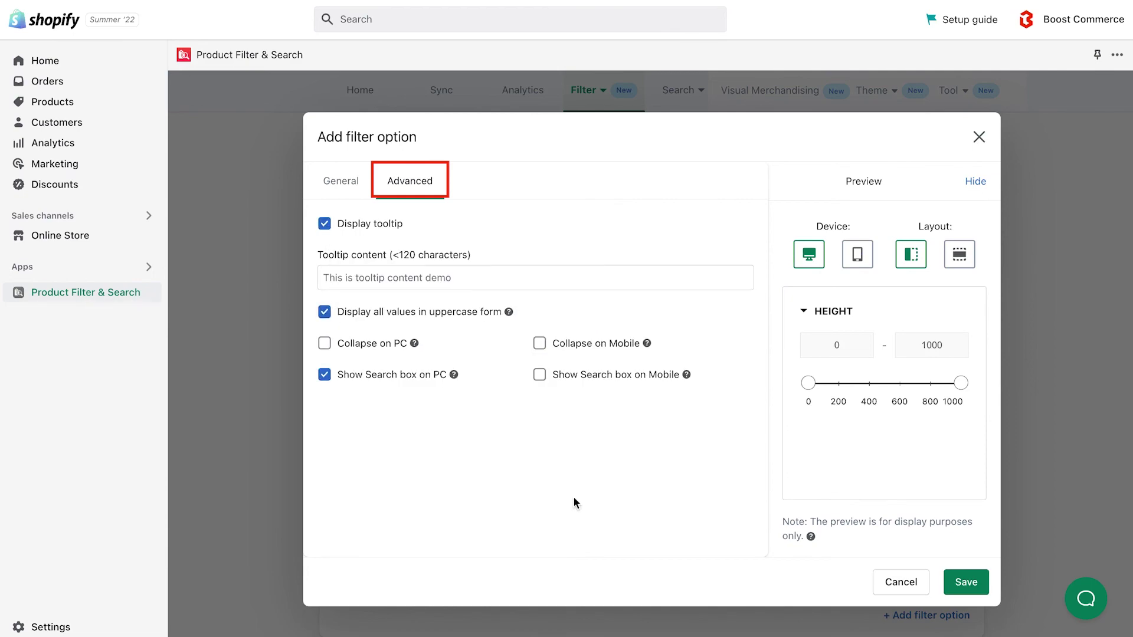
left_click(965, 584)
left_click(971, 622)
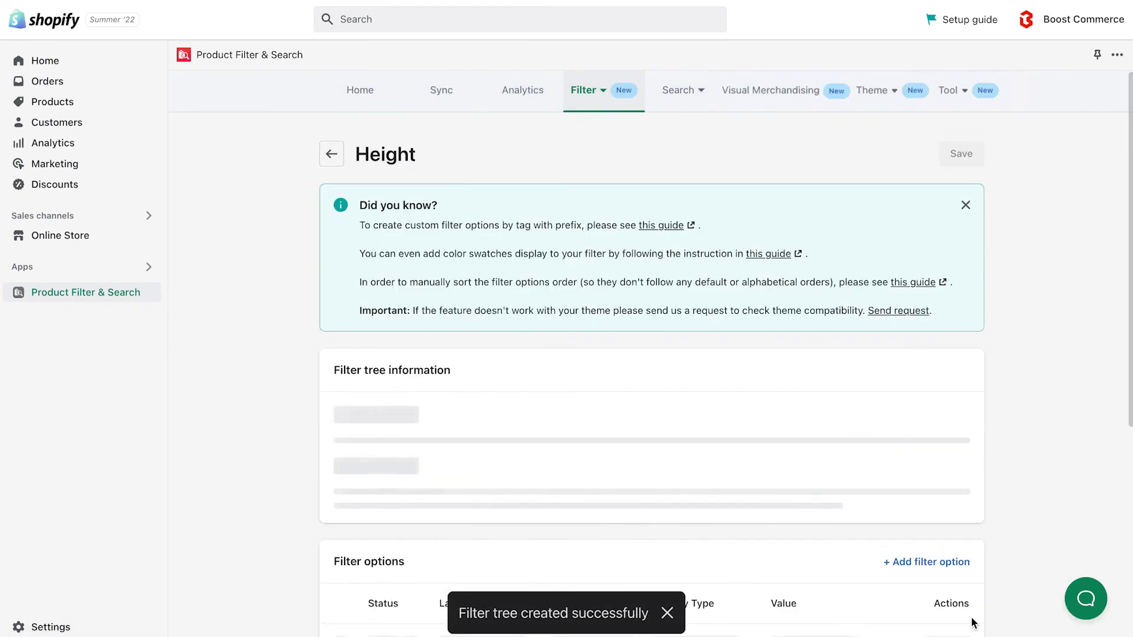
Step: Go back to the filter trees list and scroll to the custom trees
left_click(331, 140)
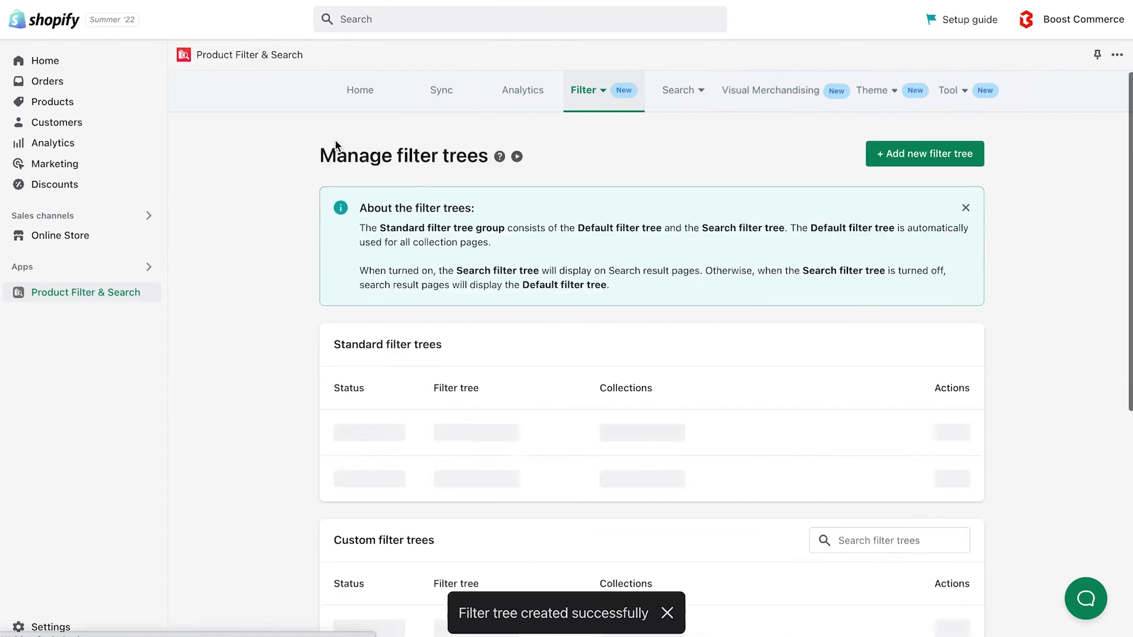
scroll(289, 307, "down", 3)
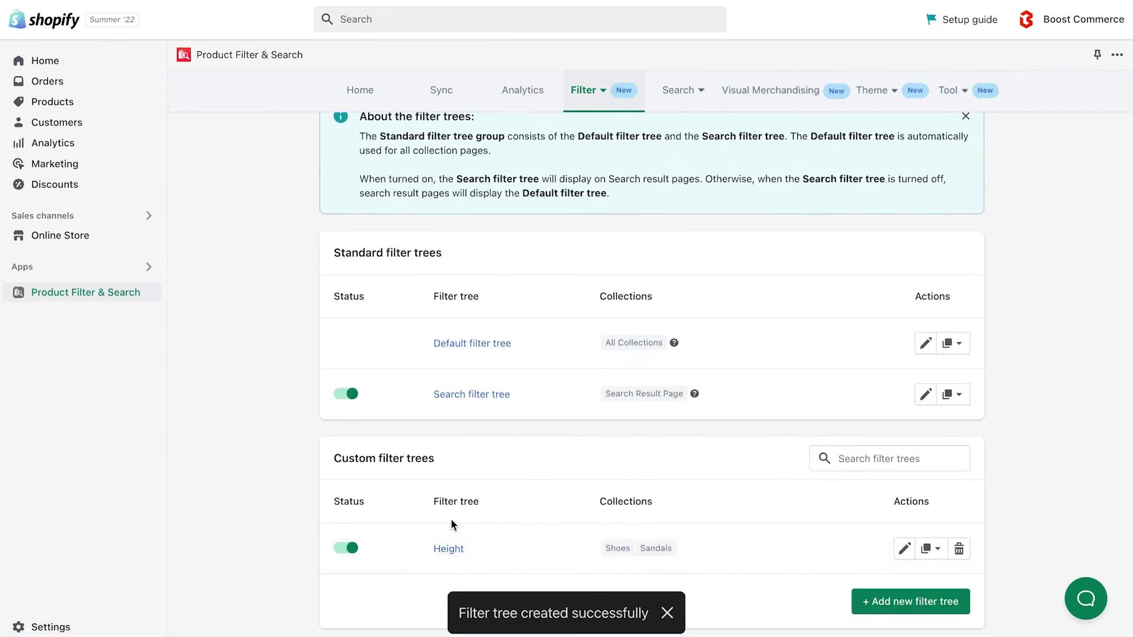